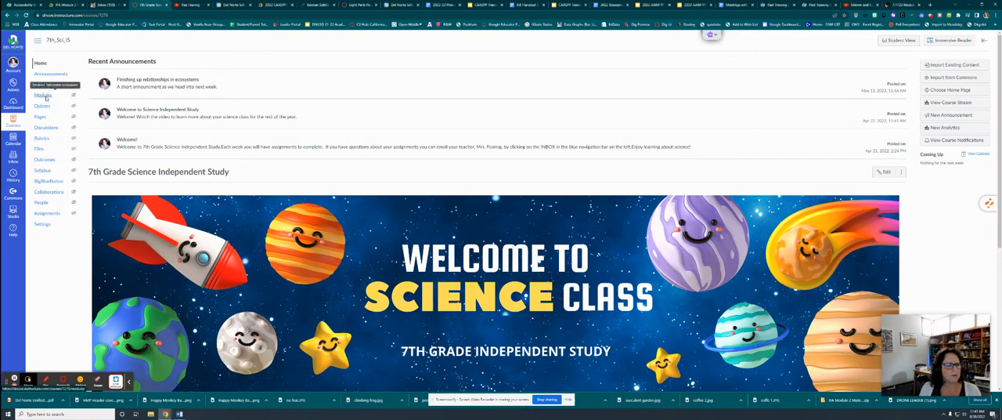
- Add a new assignment named "8 pARTS" to the 6/6 - 6/10 module of the 7th_Sci_IS course
{"action": "left_click", "coordinate": [44, 96]}
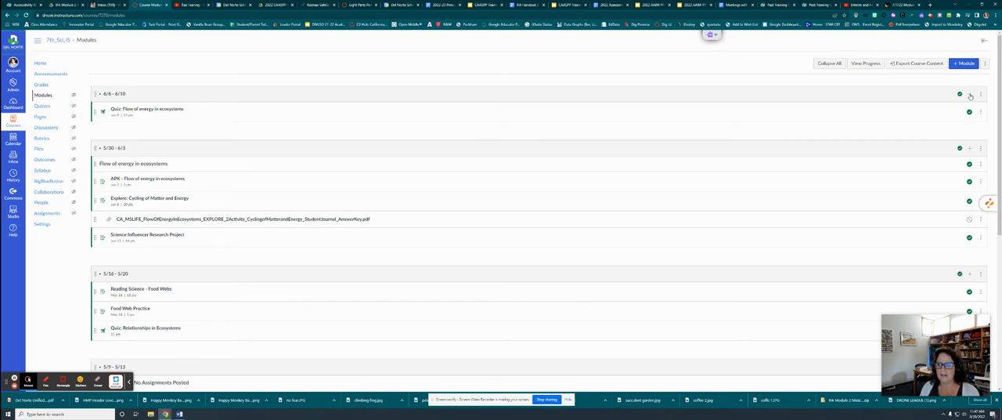
{"action": "left_click", "coordinate": [970, 95]}
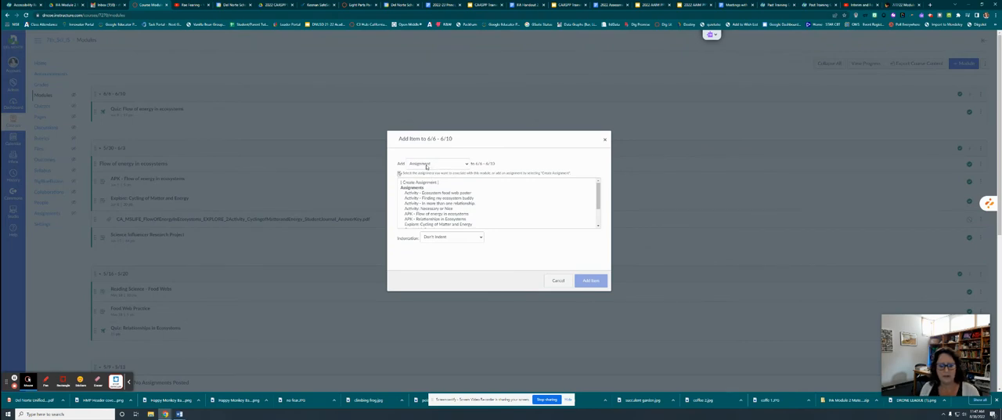
{"action": "left_click", "coordinate": [426, 164]}
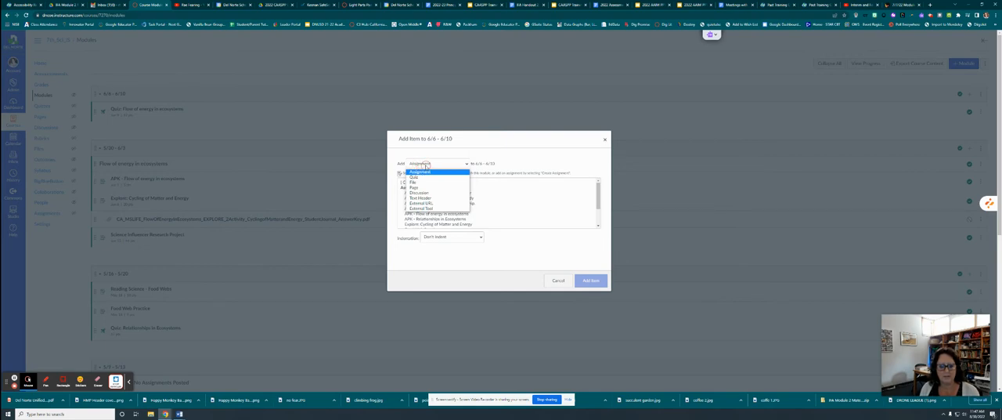
{"action": "left_click", "coordinate": [428, 165]}
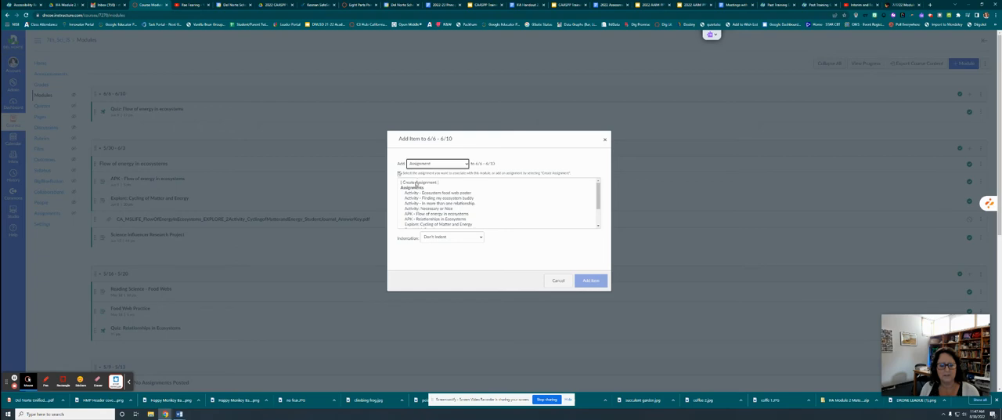
{"action": "left_click", "coordinate": [417, 181]}
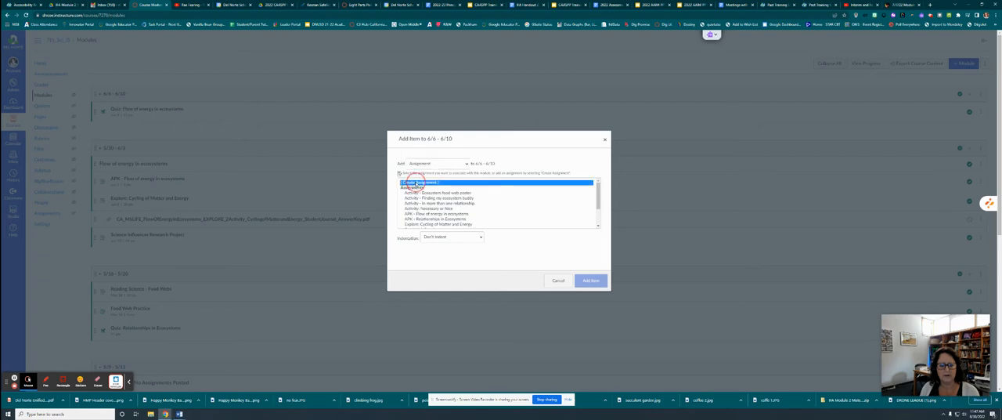
{"action": "left_click", "coordinate": [439, 240]}
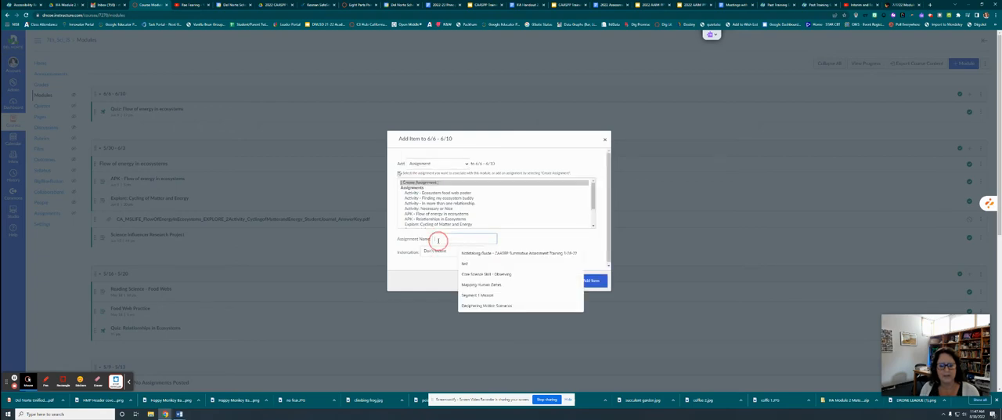
{"action": "type", "text": "B"}
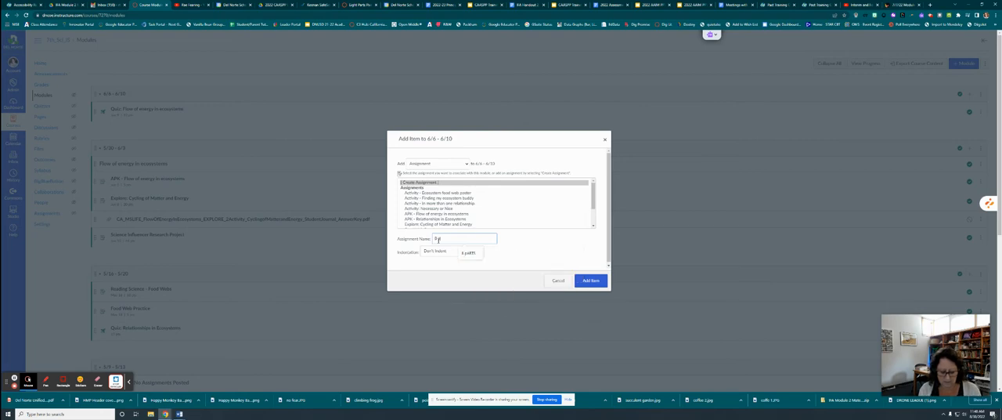
{"action": "type", "text": " pARTS"}
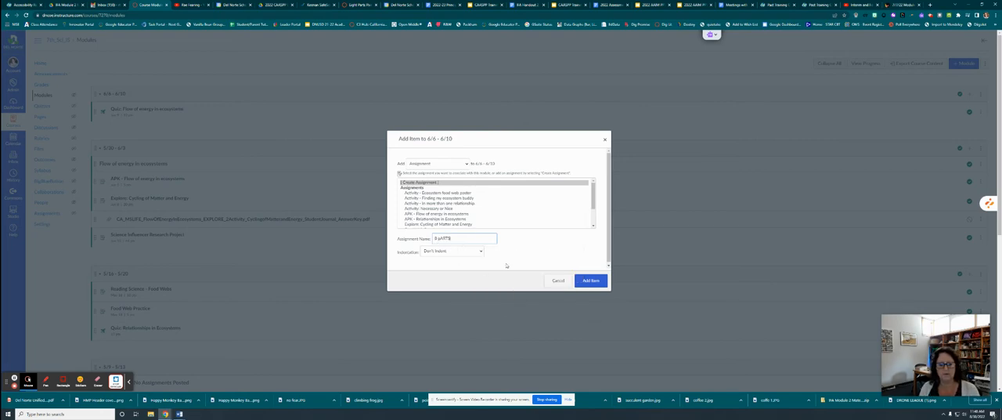
{"action": "left_click", "coordinate": [592, 281]}
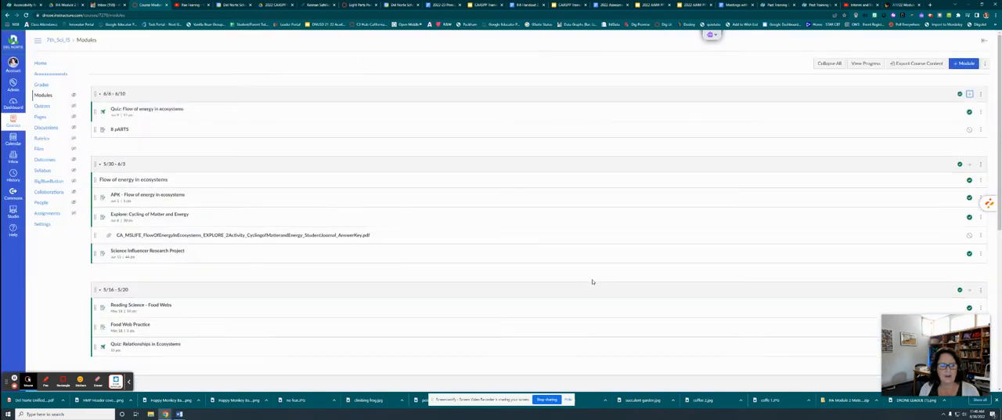
- Open the 8 pARTS assignment for editing and enter "Type in my instructions." as its description
{"action": "left_click", "coordinate": [119, 130]}
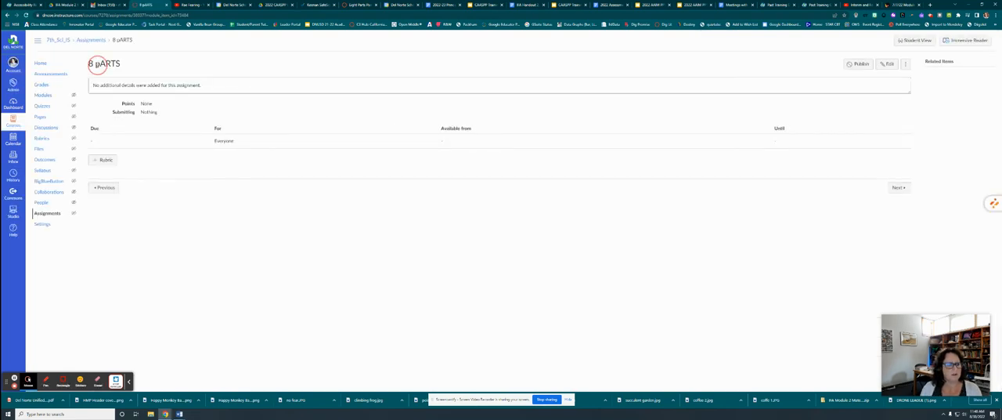
{"action": "left_click", "coordinate": [887, 66]}
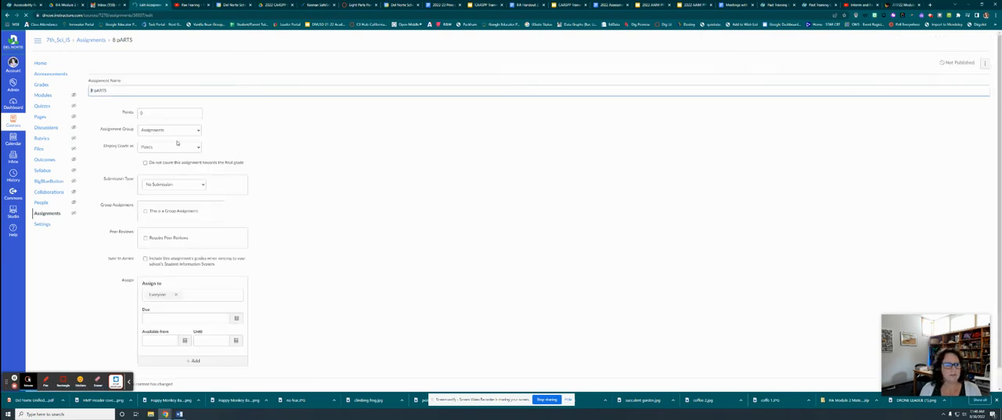
{"action": "left_click", "coordinate": [109, 132]}
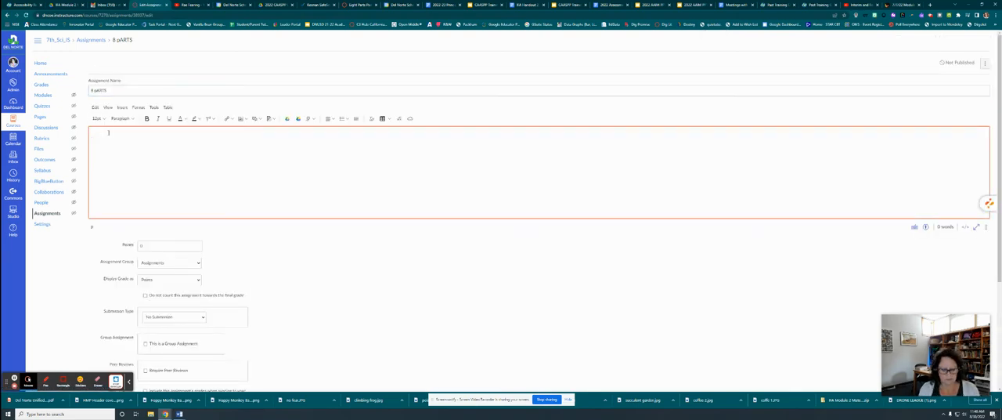
{"action": "type", "text": "Type in my instructio"}
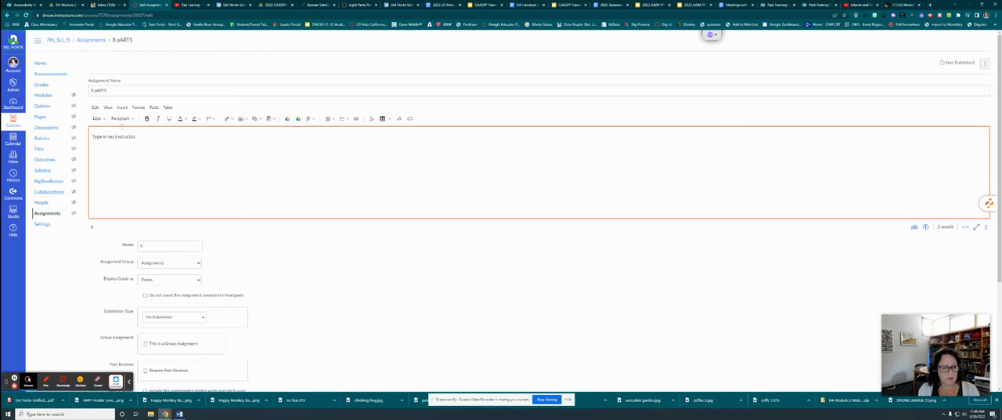
{"action": "type", "text": "ns."}
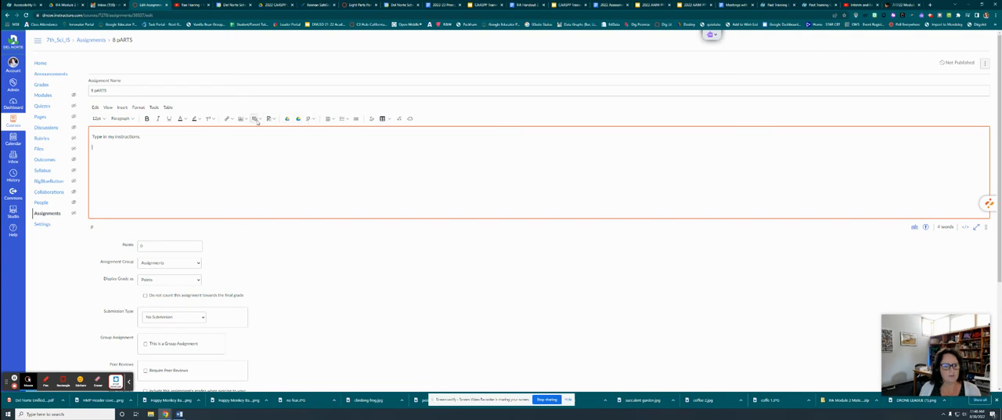
- Examine the media recording options for the assignment description, including the webcam choice, and close them without recording
{"action": "left_click", "coordinate": [257, 120]}
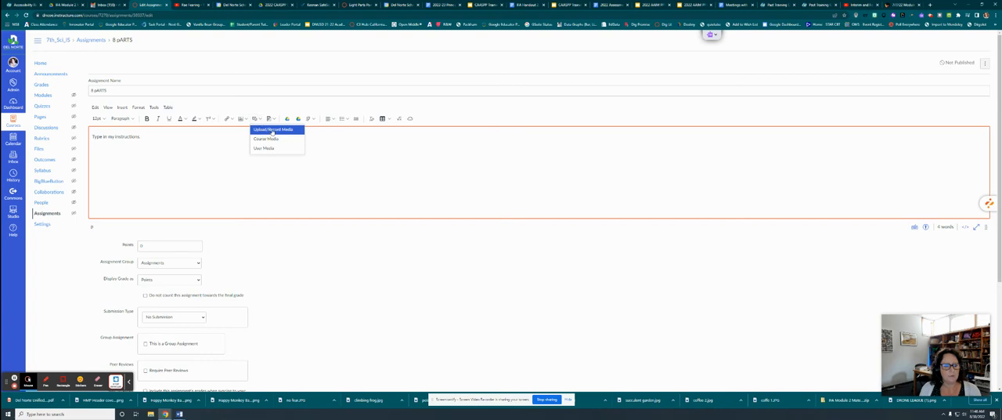
{"action": "left_click", "coordinate": [272, 132]}
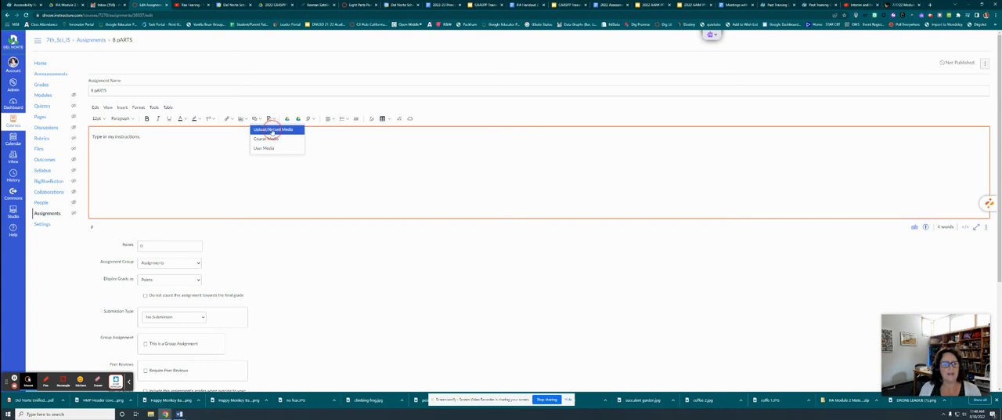
{"action": "left_click", "coordinate": [412, 153]}
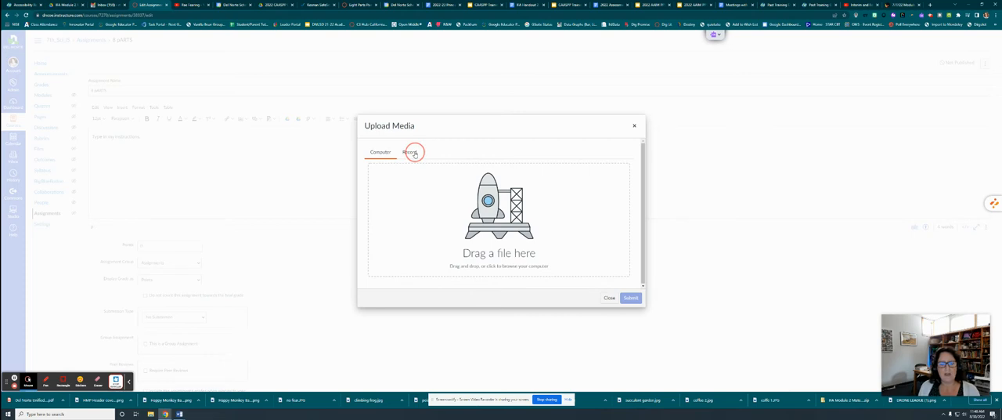
{"action": "left_click", "coordinate": [413, 152]}
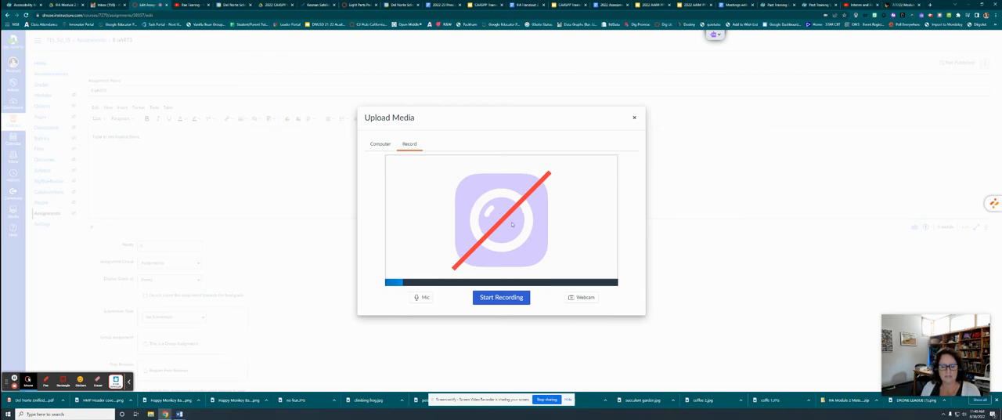
{"action": "left_click", "coordinate": [580, 298]}
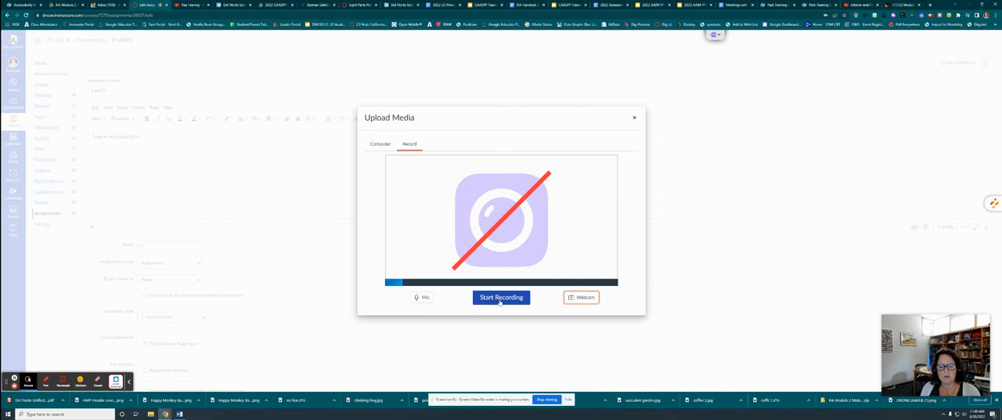
{"action": "left_click", "coordinate": [634, 119]}
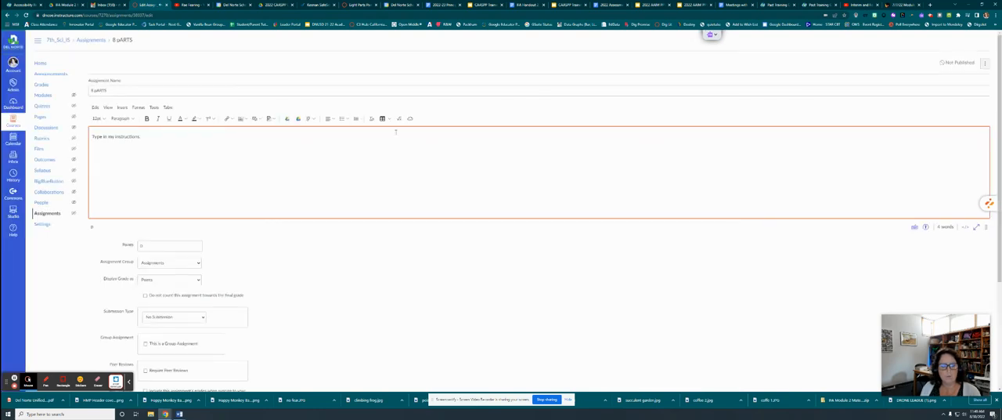
- Set the assignment's points to 10
{"action": "left_click", "coordinate": [120, 148]}
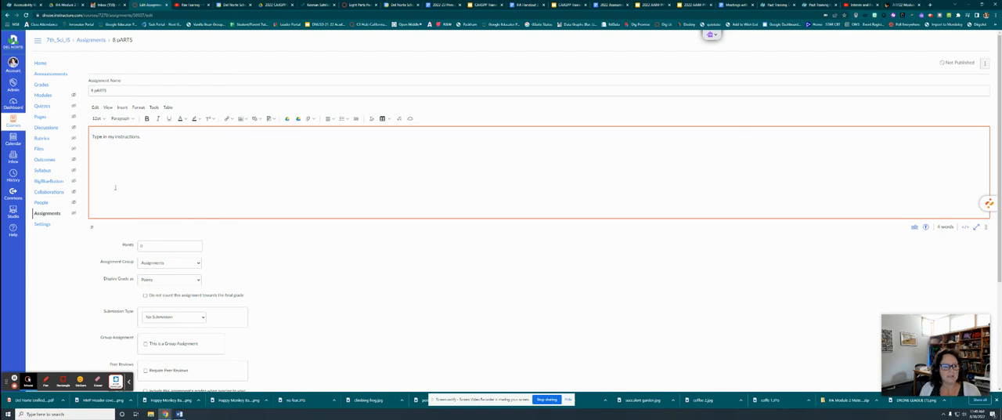
{"action": "scroll", "coordinate": [146, 188], "scroll_direction": "down", "scroll_amount": 2}
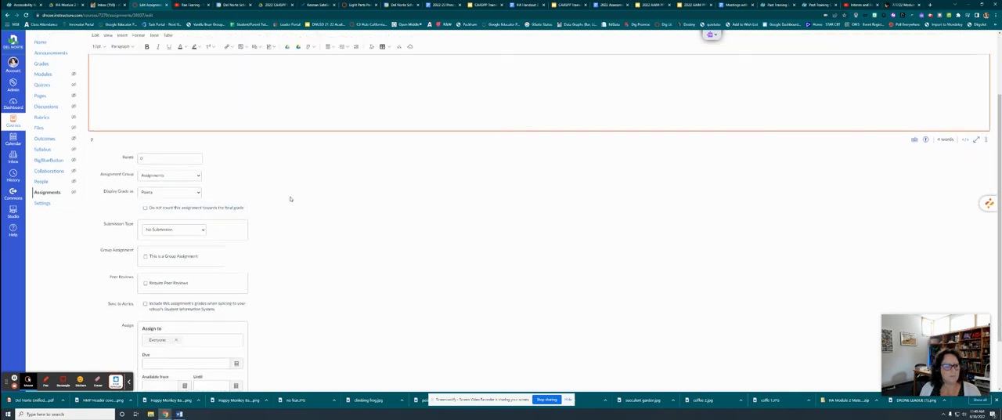
{"action": "scroll", "coordinate": [285, 196], "scroll_direction": "down", "scroll_amount": 1}
{"action": "left_click", "coordinate": [152, 100]}
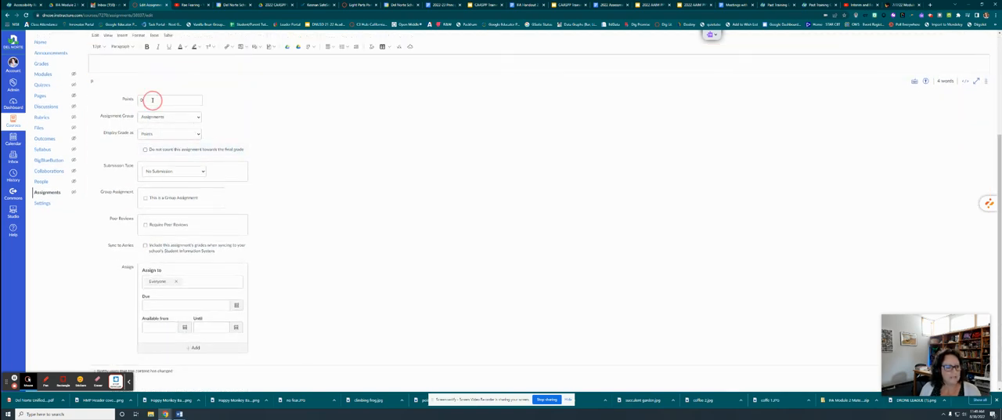
{"action": "key", "text": "BackSpace"}
{"action": "type", "text": "10"}
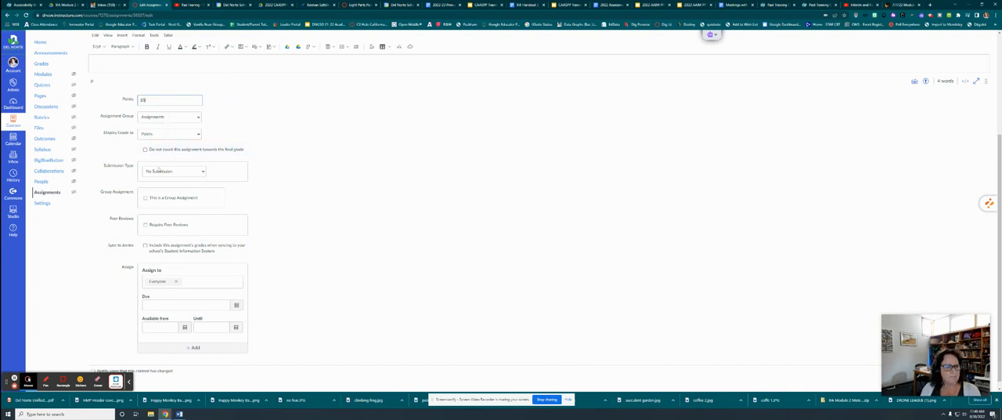
- Set the assignment's submission type to External Tool
{"action": "left_click", "coordinate": [124, 168]}
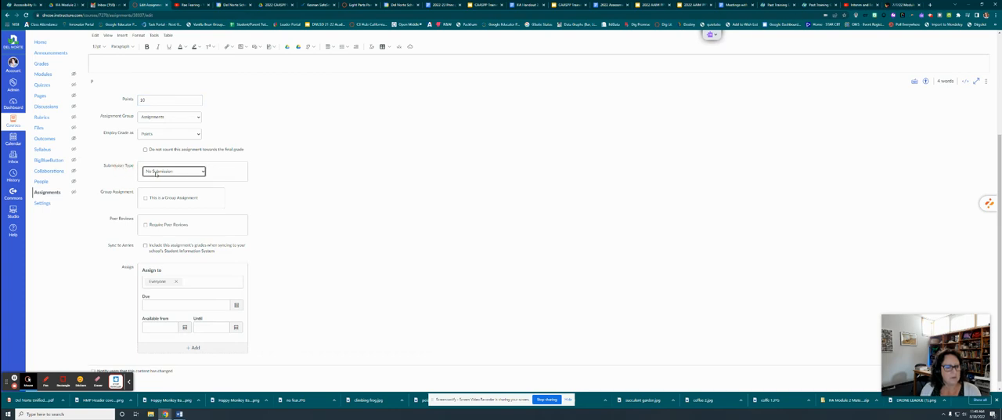
{"action": "left_click", "coordinate": [155, 171]}
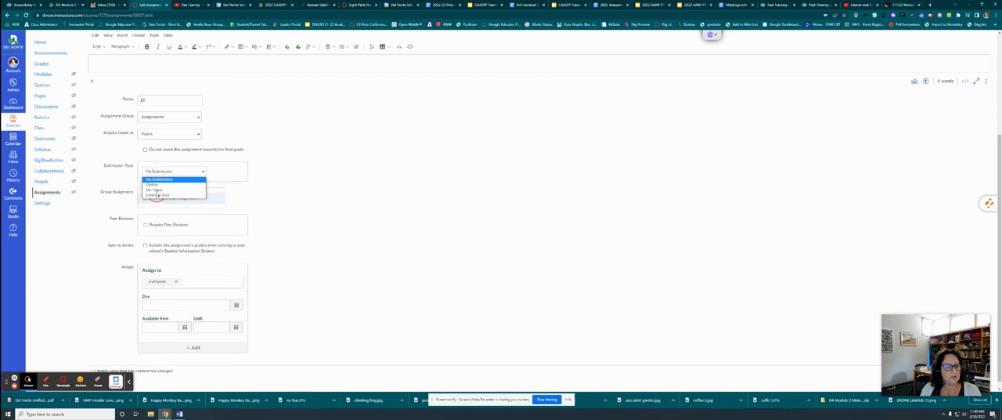
{"action": "left_click", "coordinate": [157, 195]}
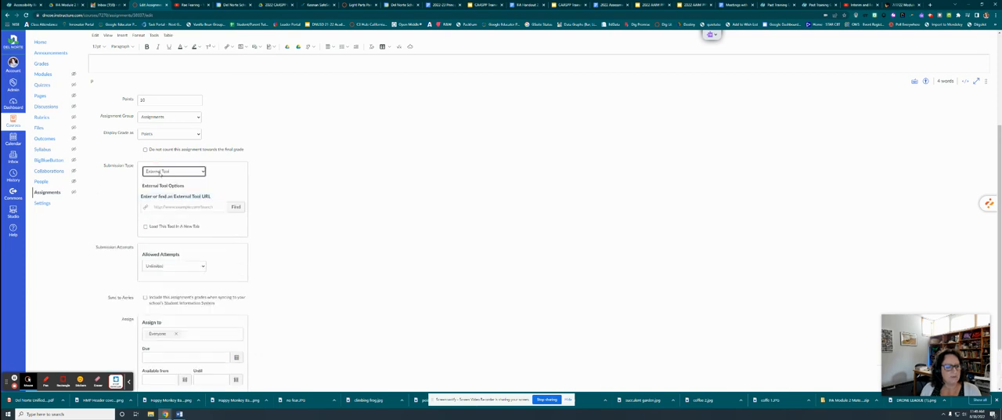
{"action": "left_click", "coordinate": [160, 172]}
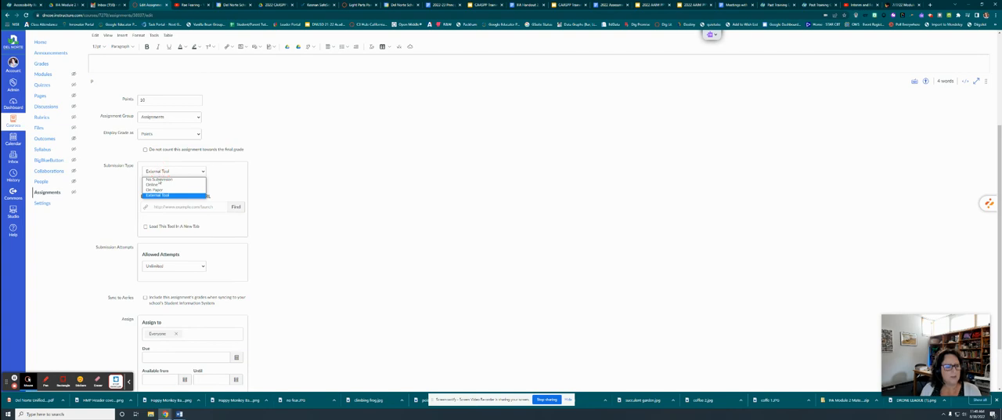
{"action": "left_click", "coordinate": [157, 195]}
- Find and choose Google Assignments (LTI 1.3) as the external tool and continue with the signed-in Google account
{"action": "left_click", "coordinate": [182, 206]}
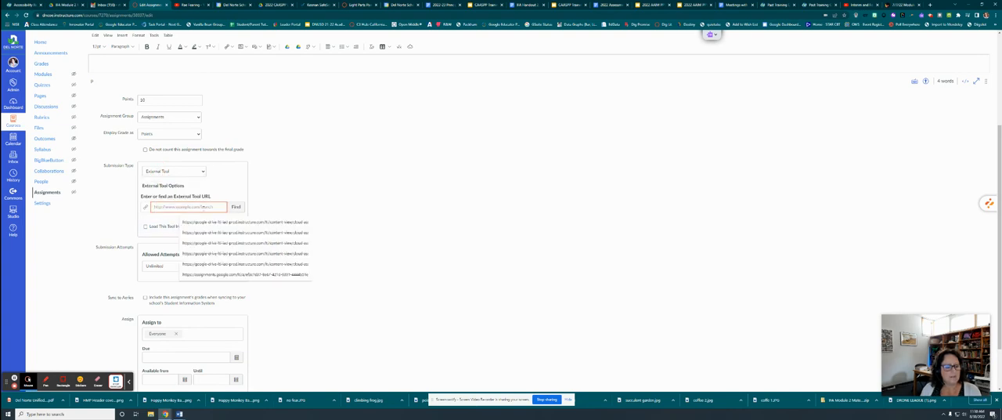
{"action": "left_click", "coordinate": [235, 206]}
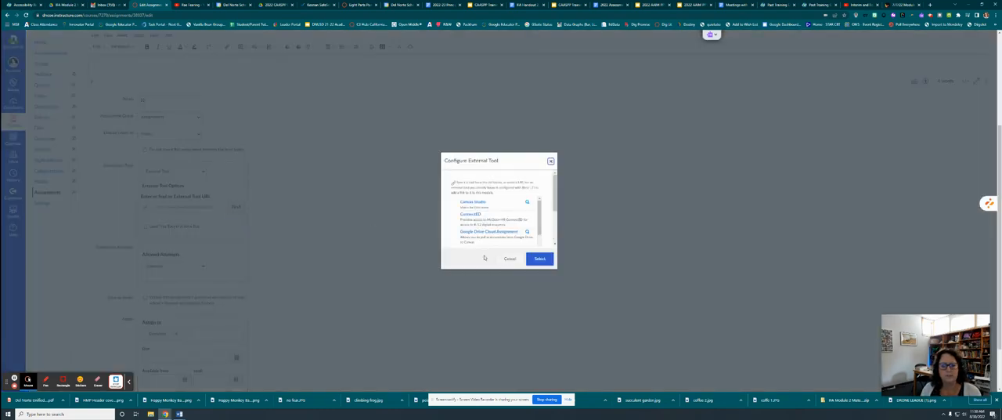
{"action": "scroll", "coordinate": [478, 235], "scroll_direction": "down", "scroll_amount": 3}
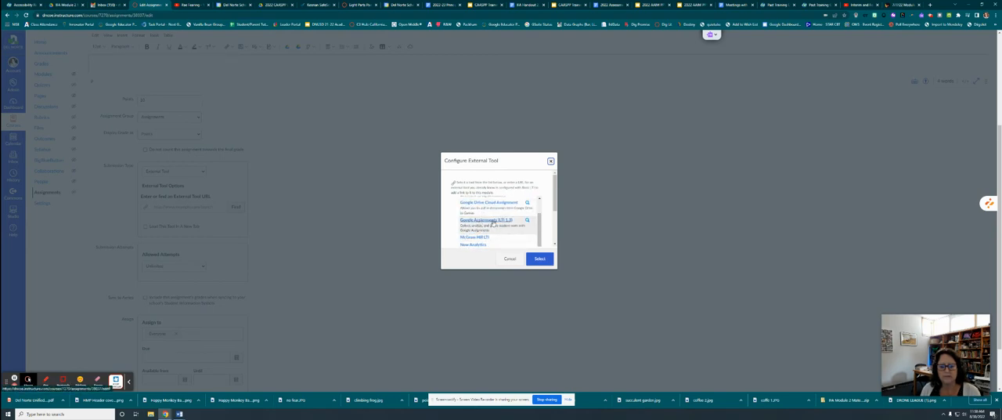
{"action": "left_click", "coordinate": [466, 224]}
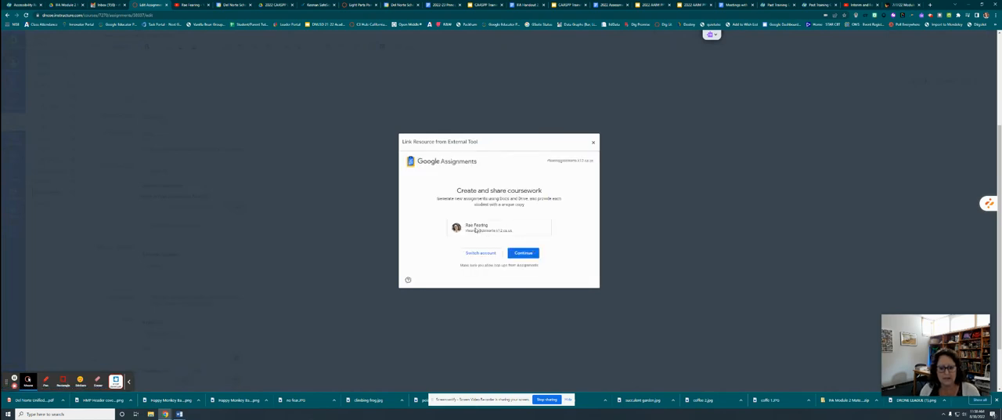
{"action": "left_click", "coordinate": [522, 254]}
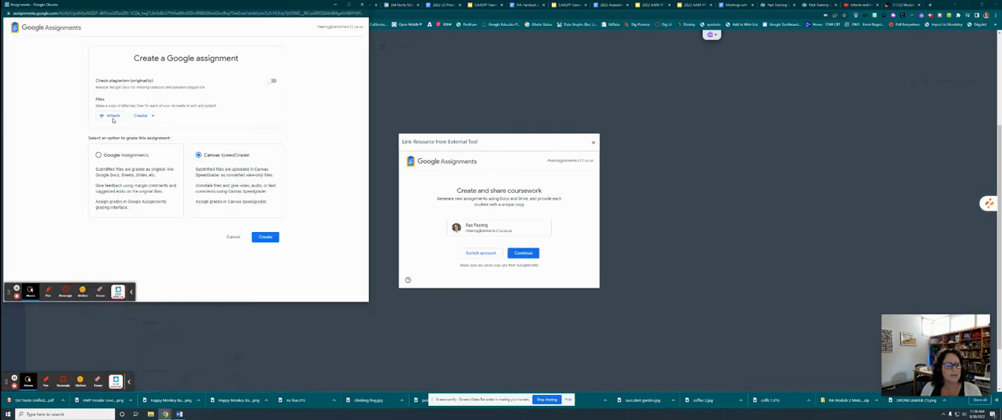
- Start attaching a Google Drive file to the Google assignment and search Drive for "8 parts"
{"action": "left_click", "coordinate": [152, 117]}
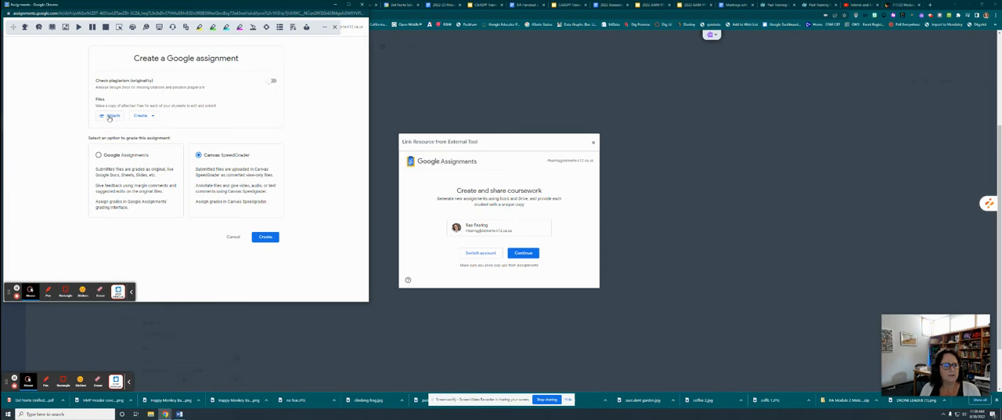
{"action": "left_click", "coordinate": [110, 115]}
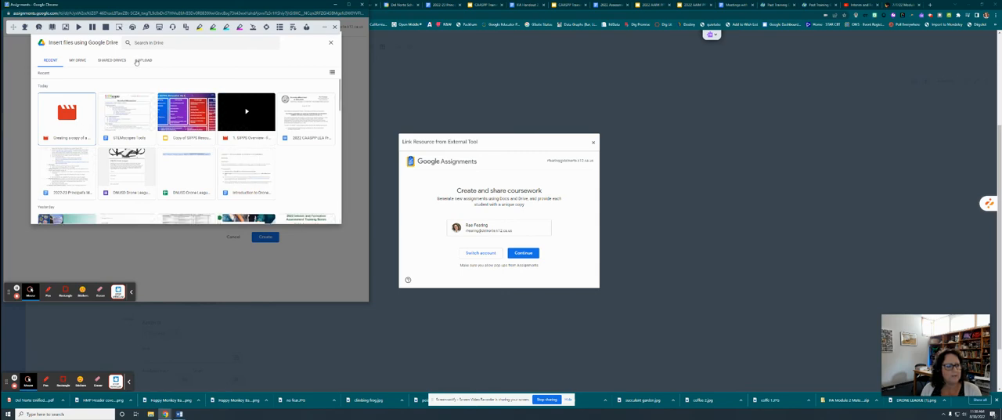
{"action": "left_click", "coordinate": [155, 44]}
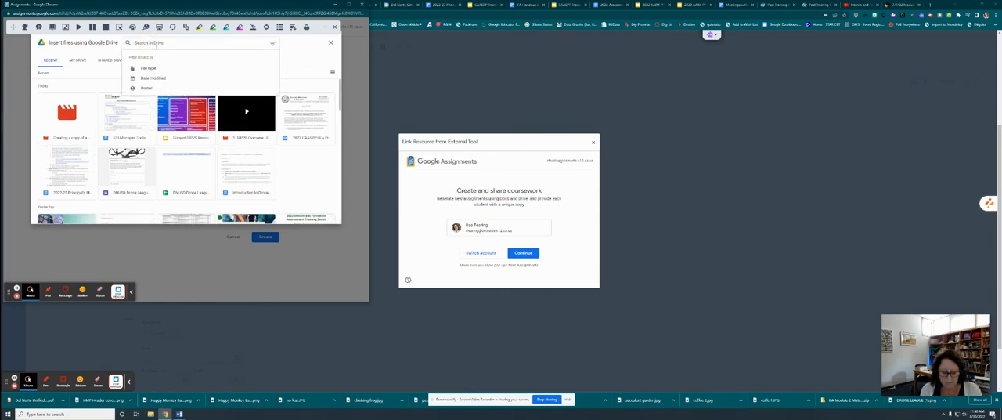
{"action": "type", "text": "8 pA"}
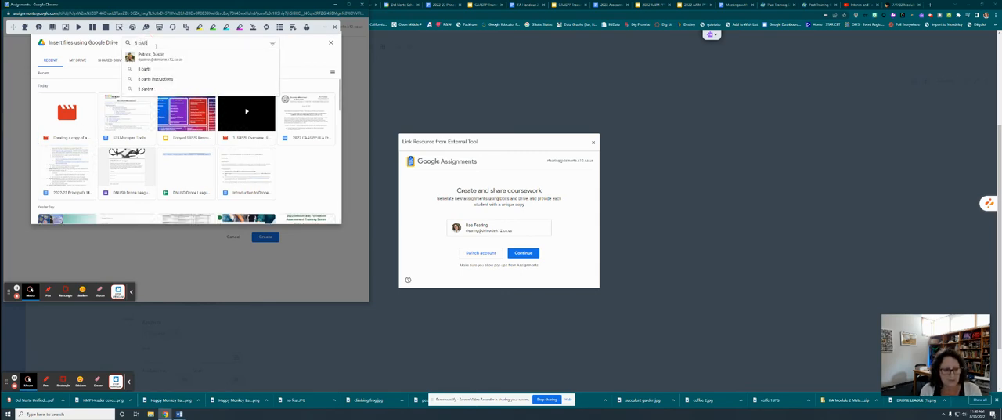
{"action": "type", "text": "RTS"}
{"action": "left_click", "coordinate": [148, 56]}
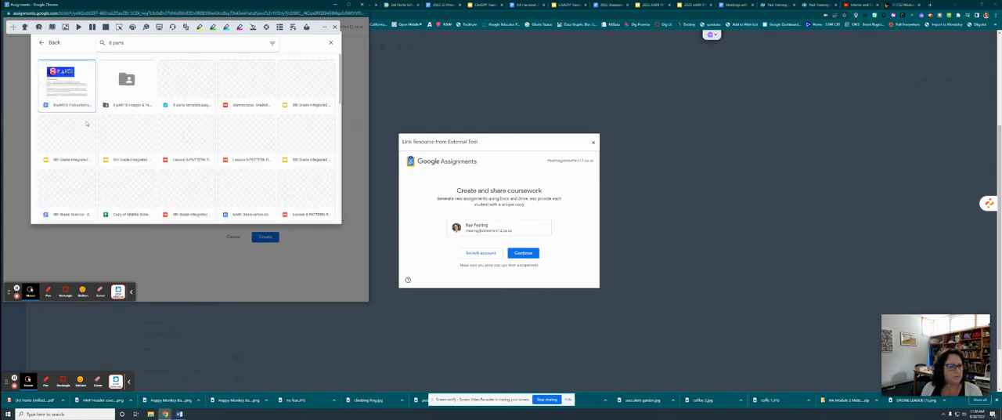
- Attach the 8 pARTS Instructions document to the Google assignment so each student gets a copy
{"action": "left_click", "coordinate": [87, 109]}
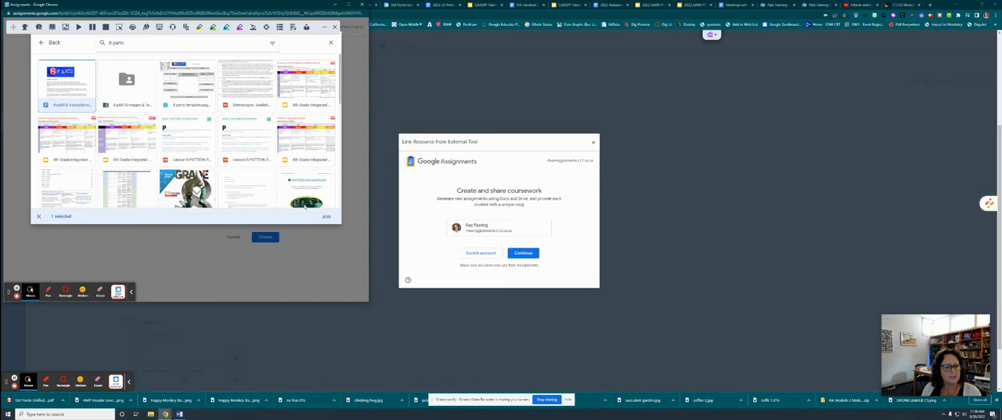
{"action": "left_click", "coordinate": [55, 220]}
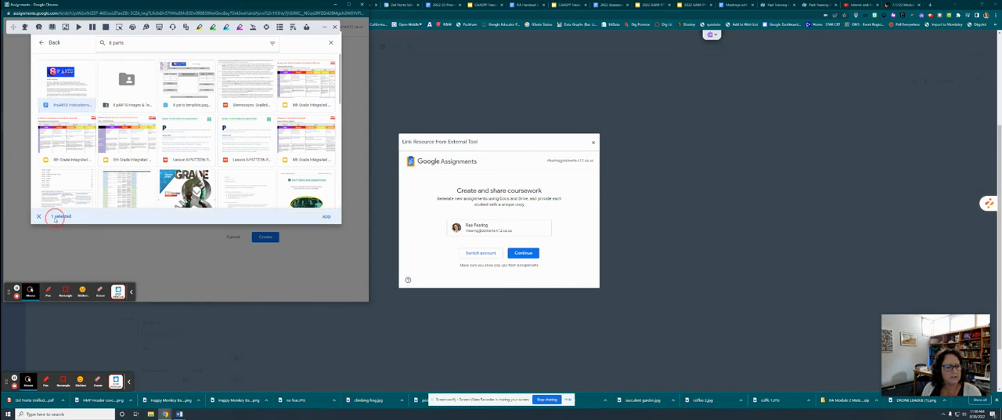
{"action": "left_click", "coordinate": [326, 217]}
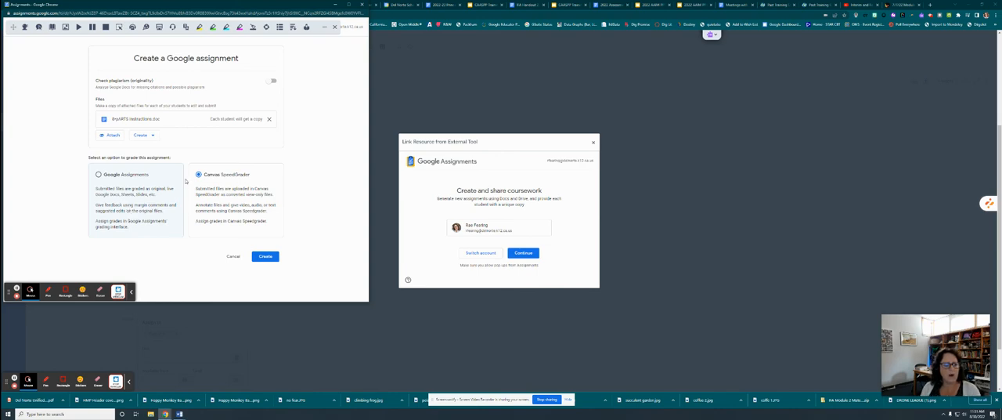
- Choose Canvas SpeedGrader for grading, create the Google assignment and confirm it as the external tool
{"action": "left_click", "coordinate": [209, 174]}
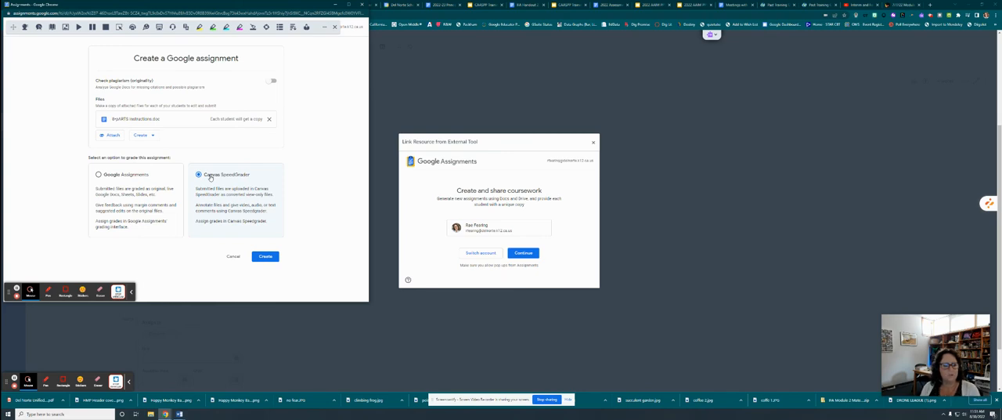
{"action": "left_click", "coordinate": [267, 260]}
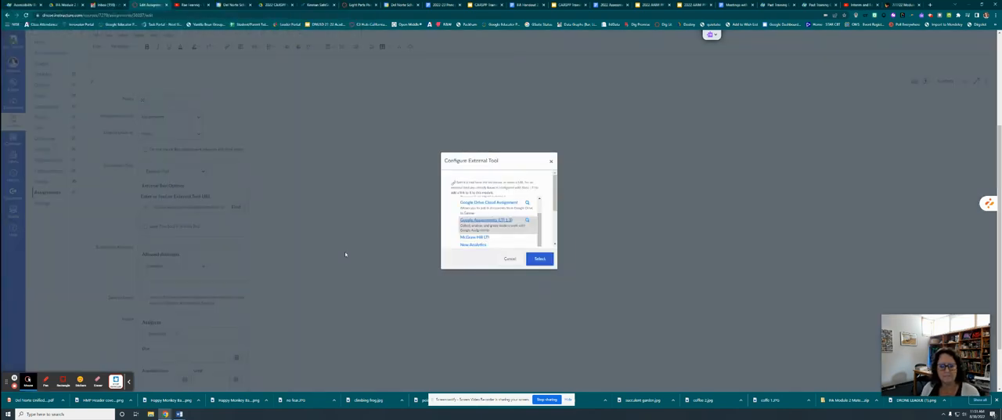
{"action": "left_click", "coordinate": [538, 264]}
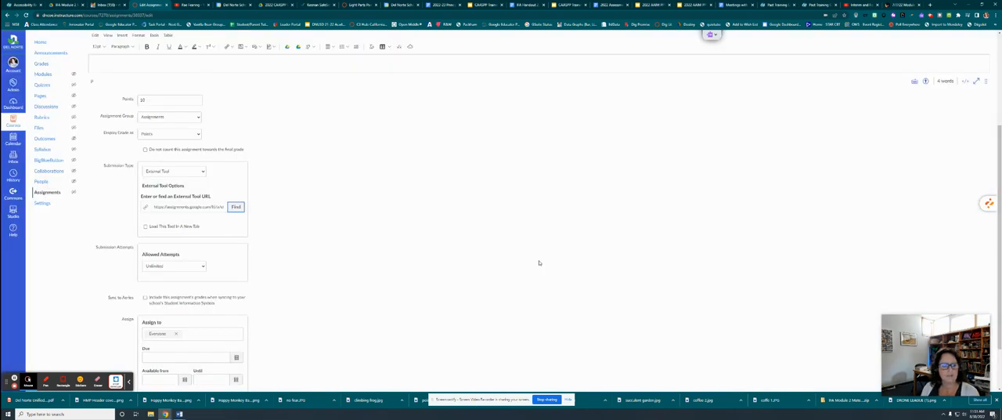
- Check the external tool URL in the submission settings, and save and publish the assignment
{"action": "left_click", "coordinate": [144, 210]}
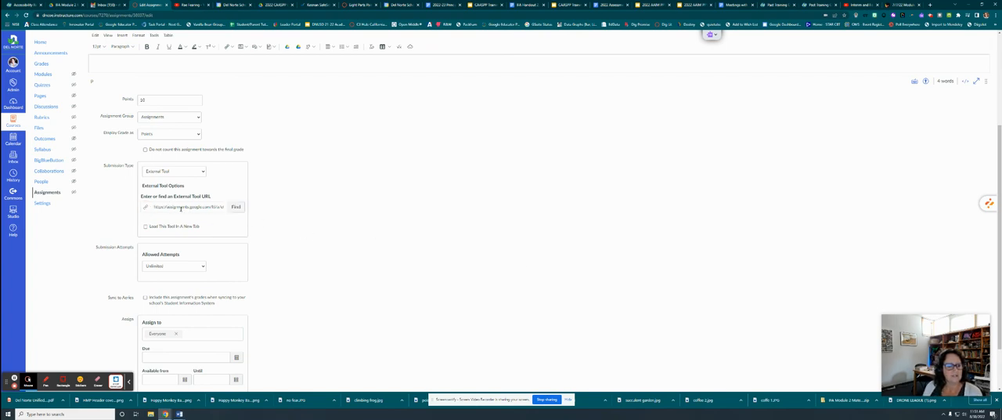
{"action": "left_click", "coordinate": [180, 208]}
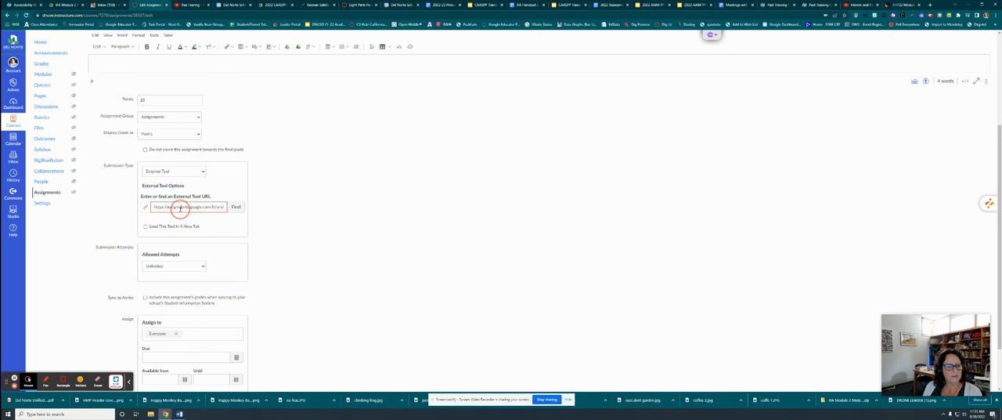
{"action": "scroll", "coordinate": [264, 262], "scroll_direction": "down", "scroll_amount": 2}
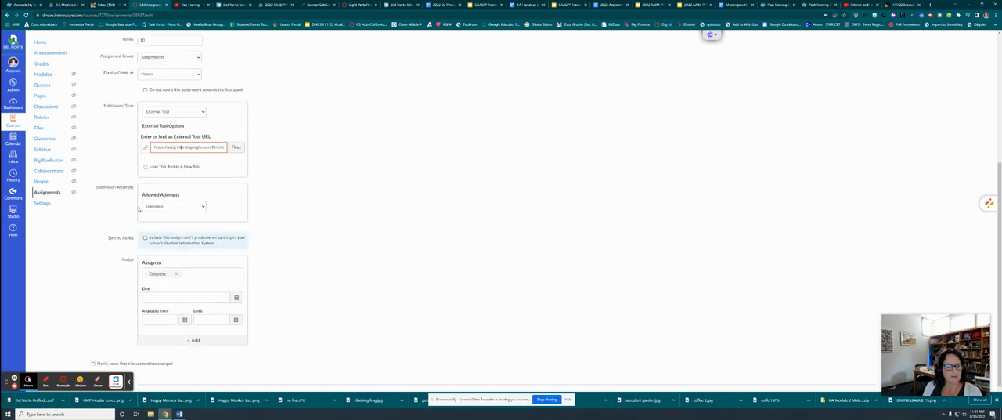
{"action": "left_click_drag", "start_coordinate": [910, 321], "coordinate": [740, 283]}
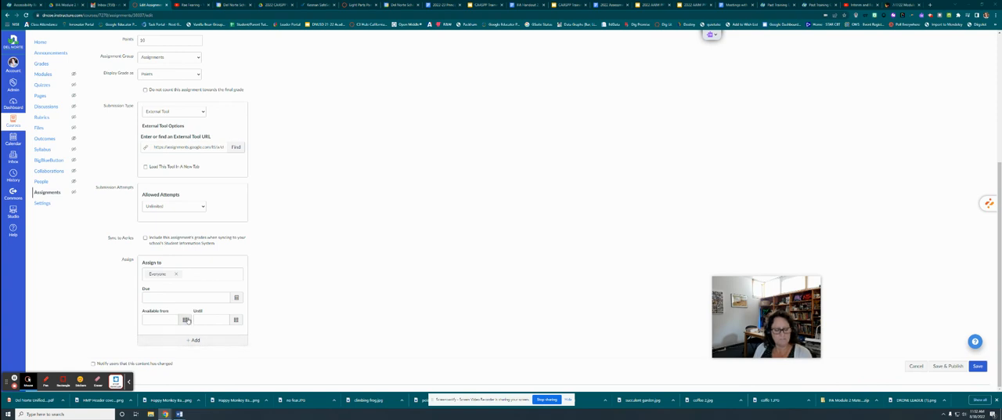
{"action": "left_click", "coordinate": [955, 367]}
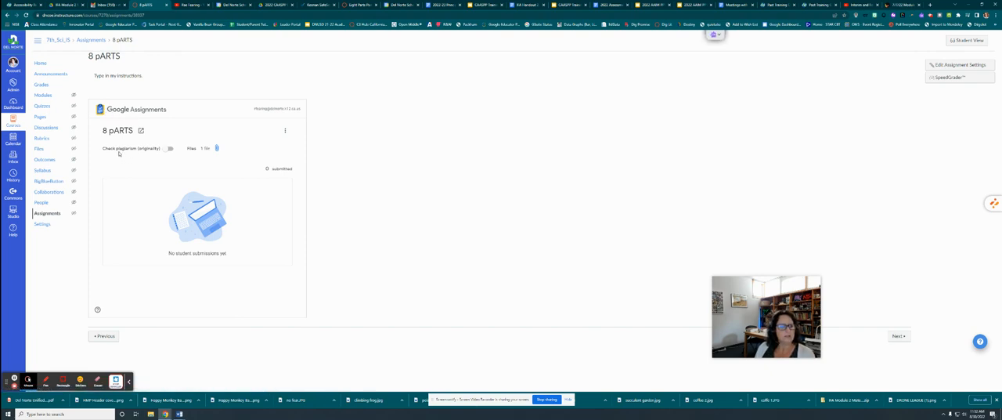
- Review the published 8 pARTS assignment page and switch to Student View
{"action": "left_click", "coordinate": [122, 135]}
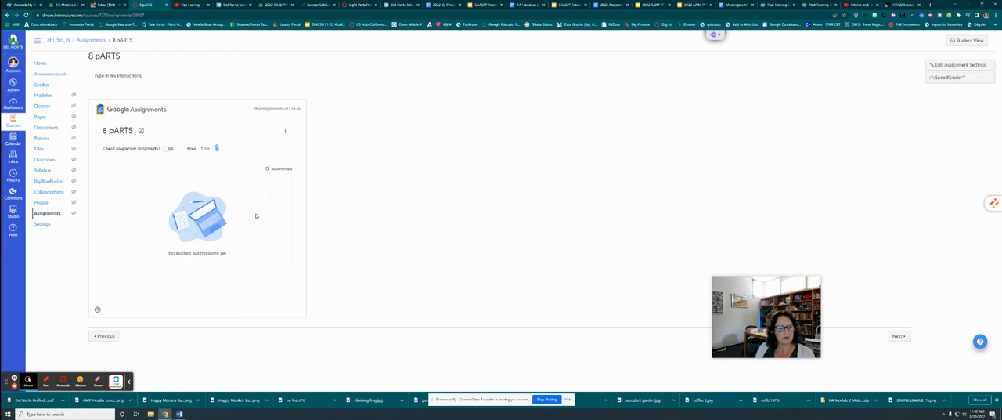
{"action": "mouse_move", "coordinate": [754, 305]}
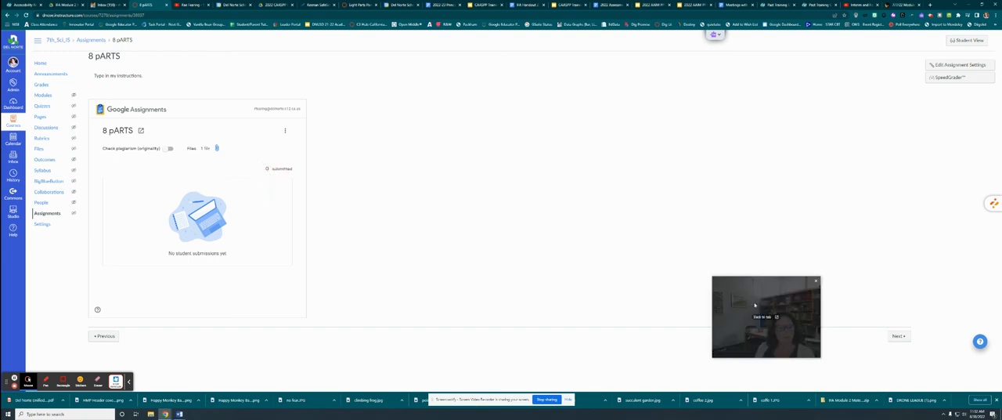
{"action": "left_click", "coordinate": [963, 44]}
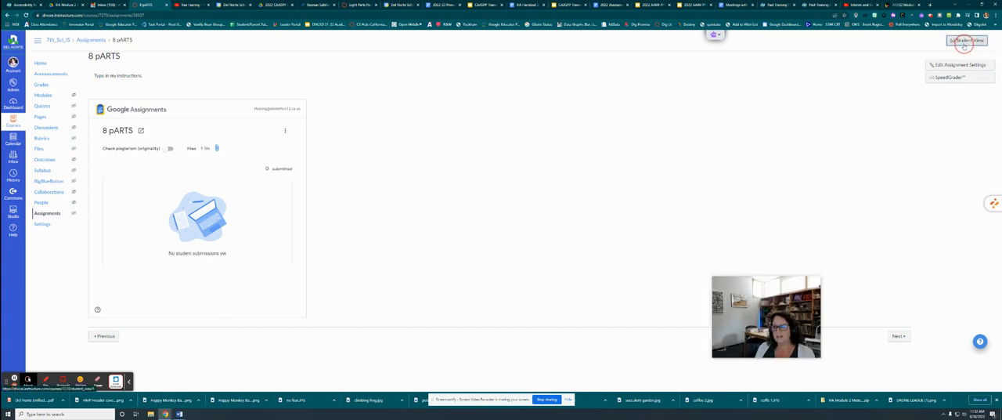